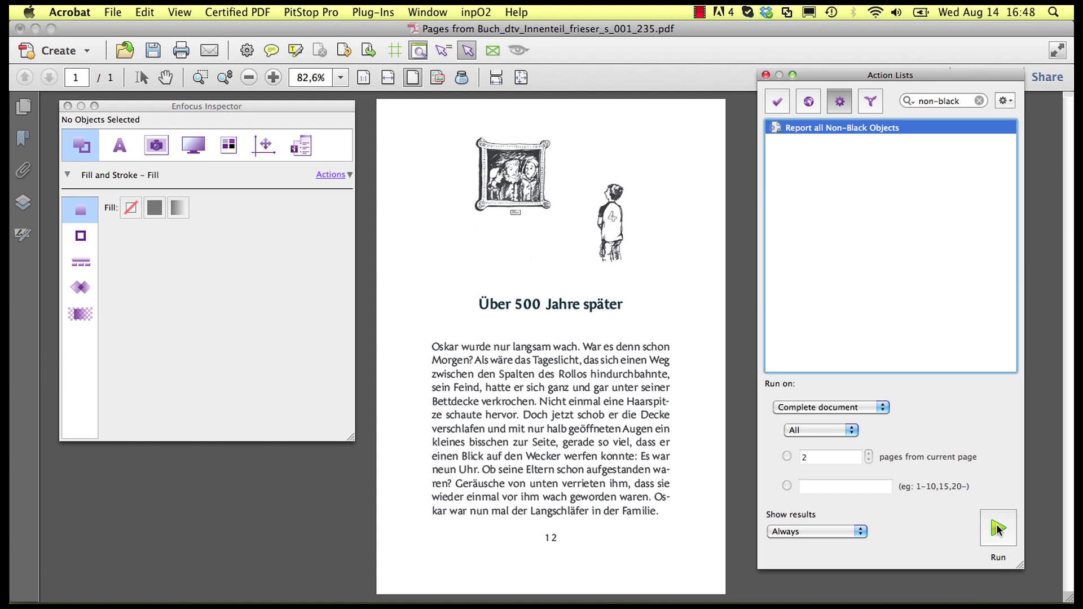
Run Report all Non-Black Objects, review the Über heading flagged as multi-plate, then close the results.
{"action": "left_click", "coordinate": [997, 528]}
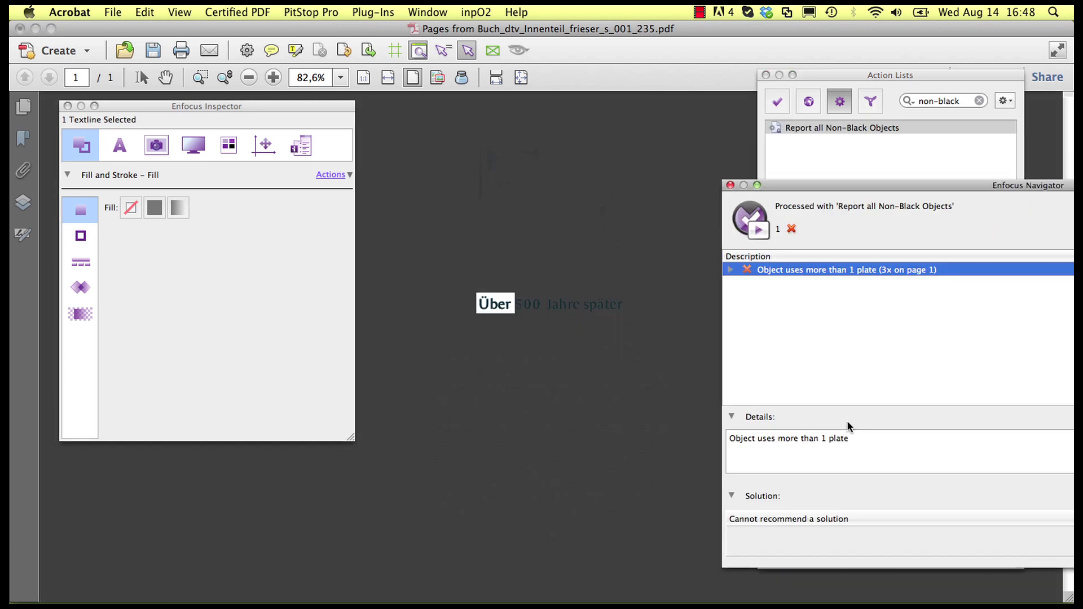
{"action": "left_click", "coordinate": [730, 185]}
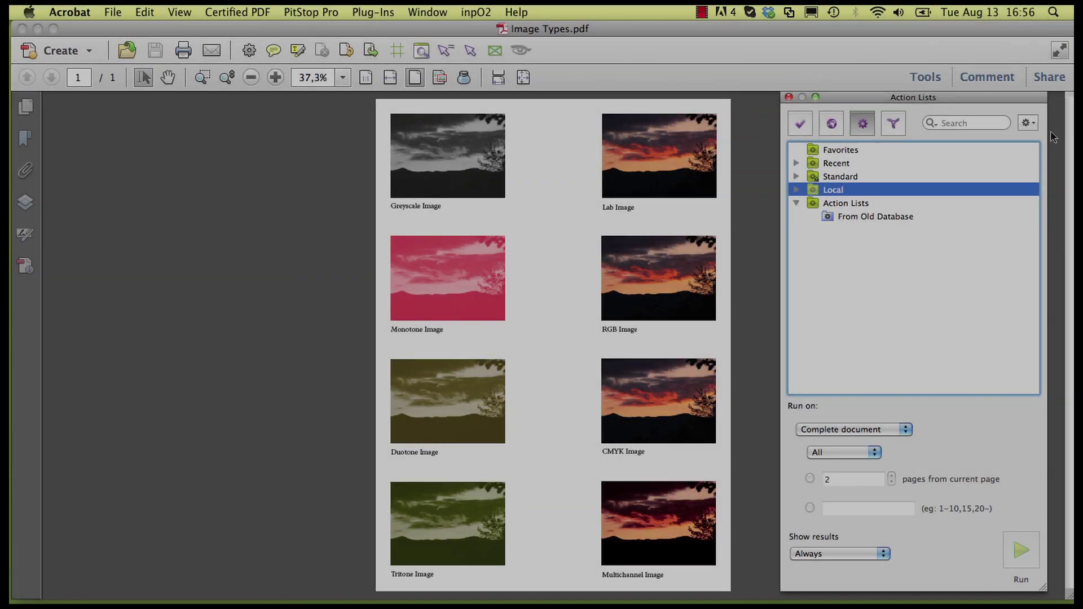
Create a new action list and start recording actions into it.
{"action": "left_click", "coordinate": [1027, 123]}
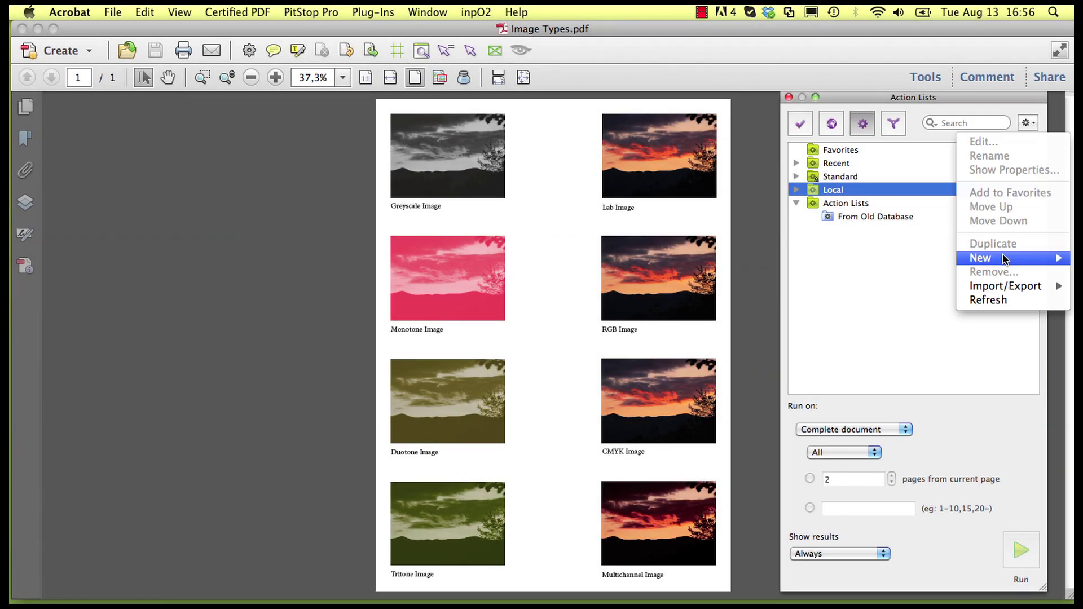
{"action": "mouse_move", "coordinate": [972, 261]}
{"action": "left_click", "coordinate": [908, 262]}
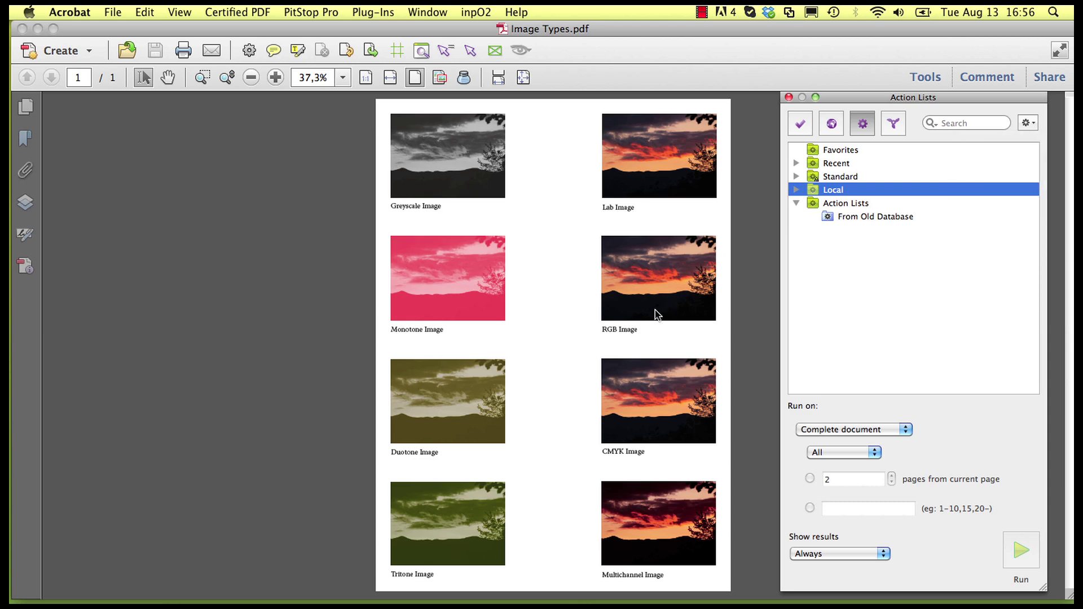
{"action": "left_click_drag", "start_coordinate": [710, 108], "coordinate": [394, 101]}
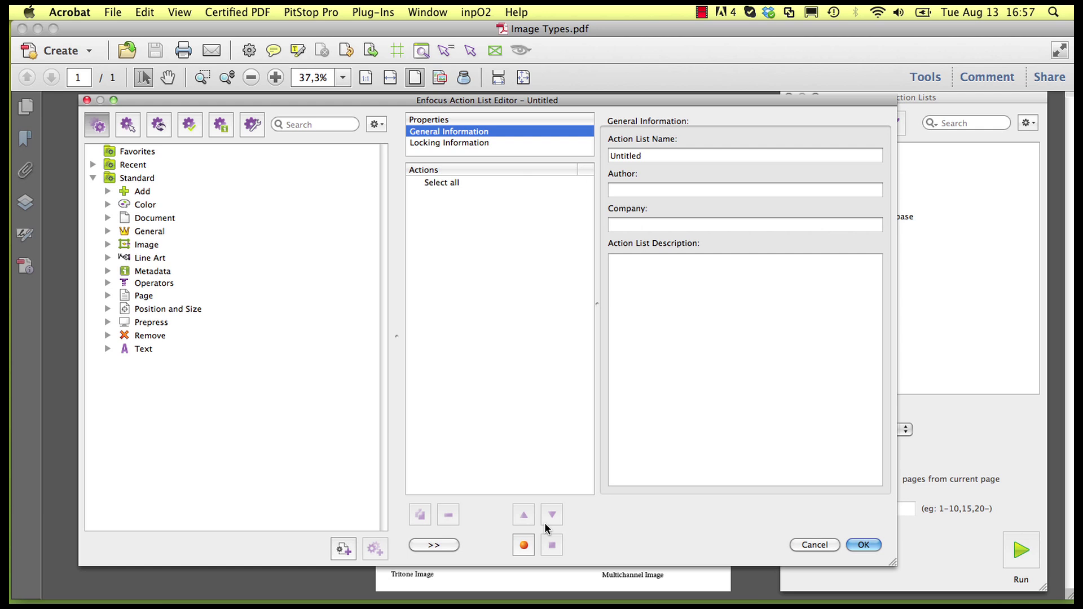
{"action": "left_click", "coordinate": [523, 546]}
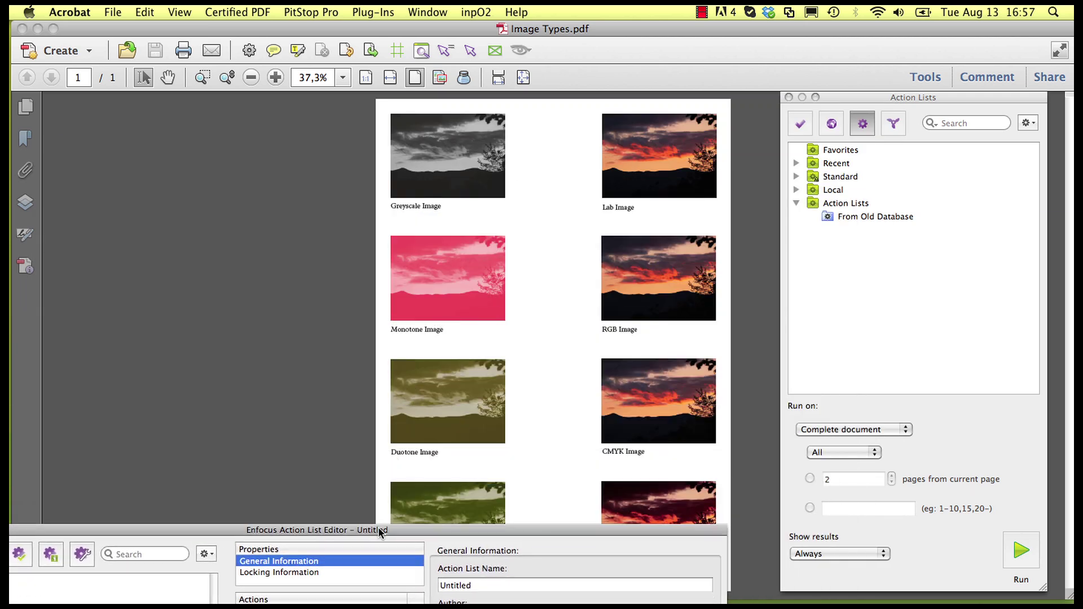
Record a curve edit on the Greyscale image raising the midpoint from 50 to 65.
{"action": "left_click", "coordinate": [454, 143]}
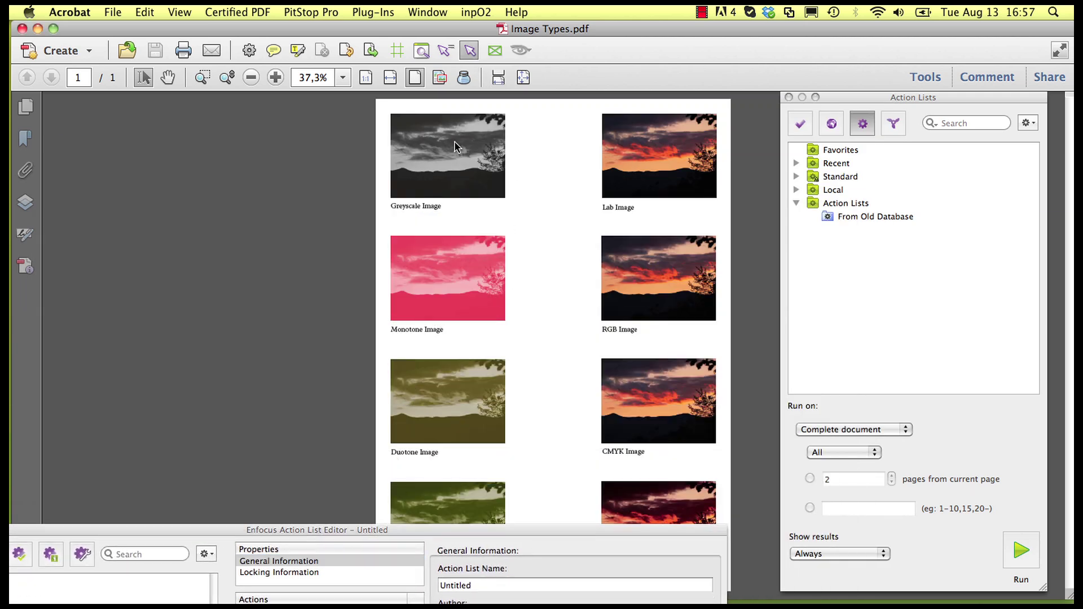
{"action": "left_click", "coordinate": [419, 51]}
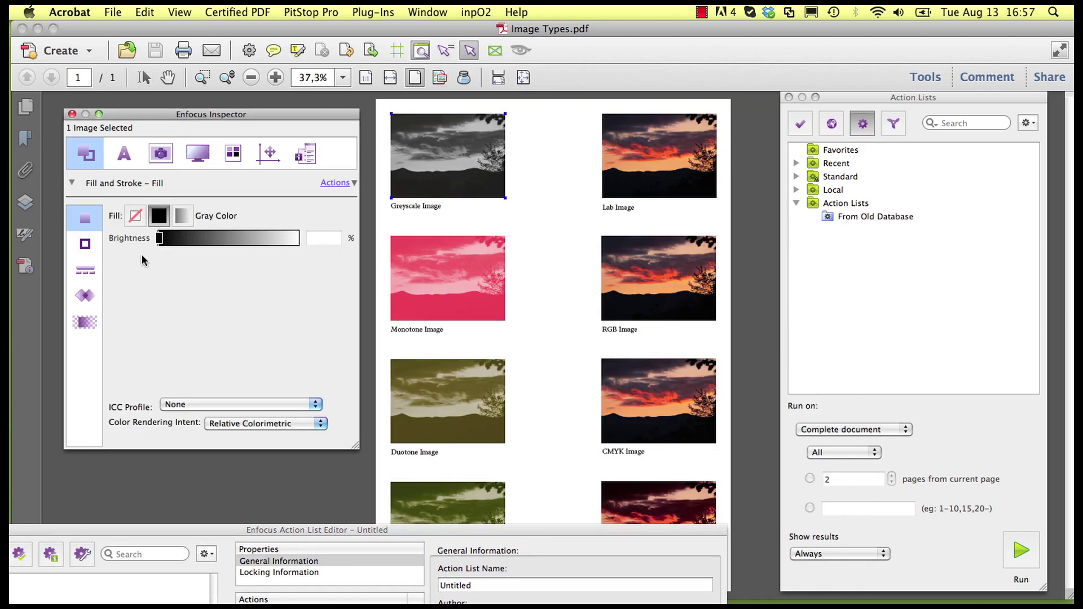
{"action": "left_click", "coordinate": [159, 158]}
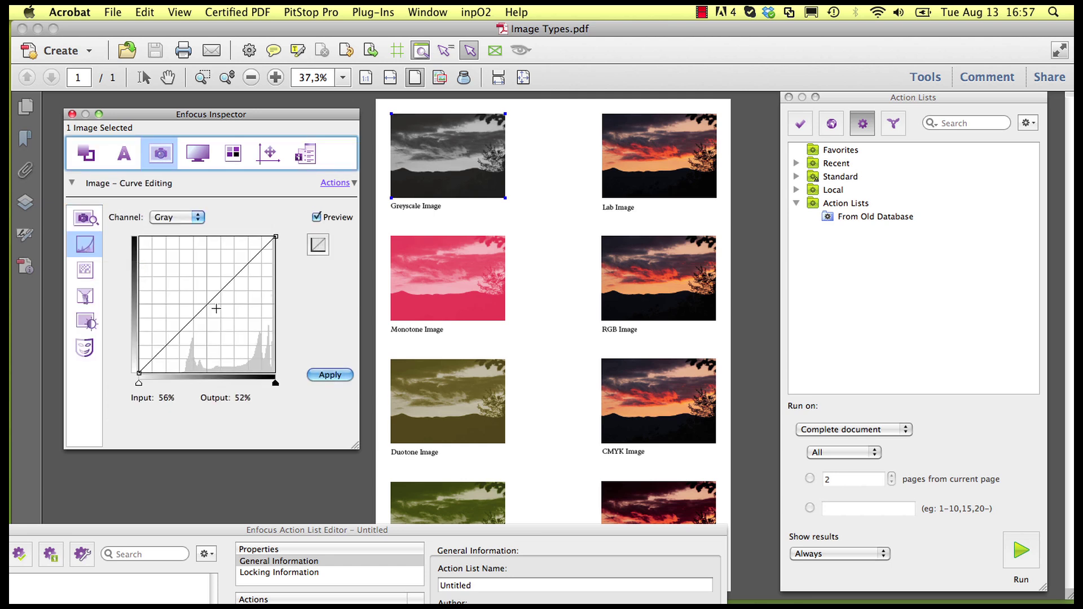
{"action": "left_click", "coordinate": [205, 308]}
{"action": "left_click", "coordinate": [168, 398]}
{"action": "left_click", "coordinate": [243, 398]}
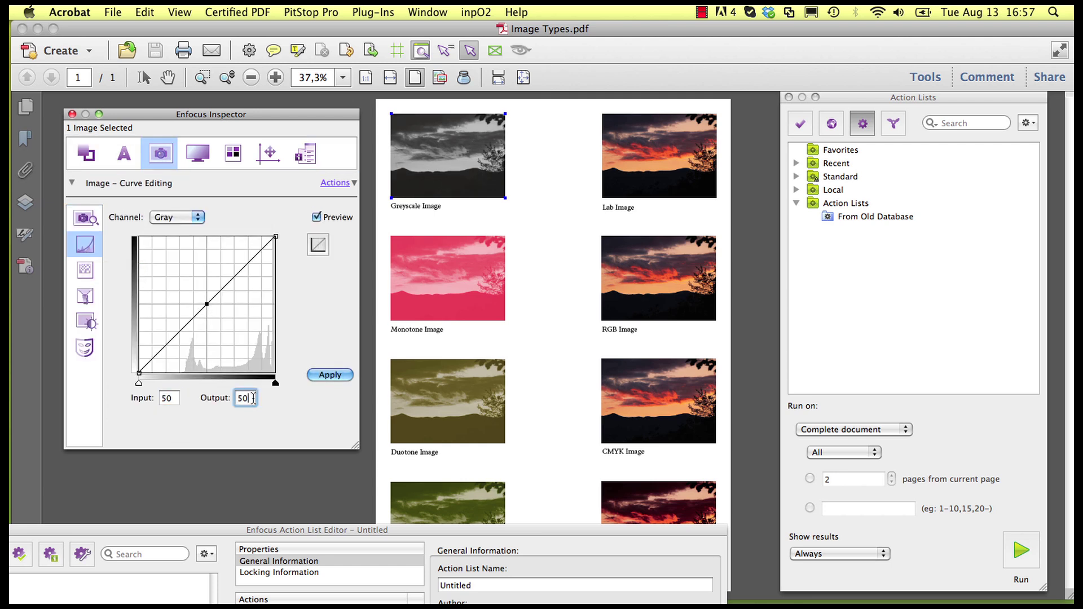
{"action": "type", "text": "65"}
{"action": "key", "text": "Tab"}
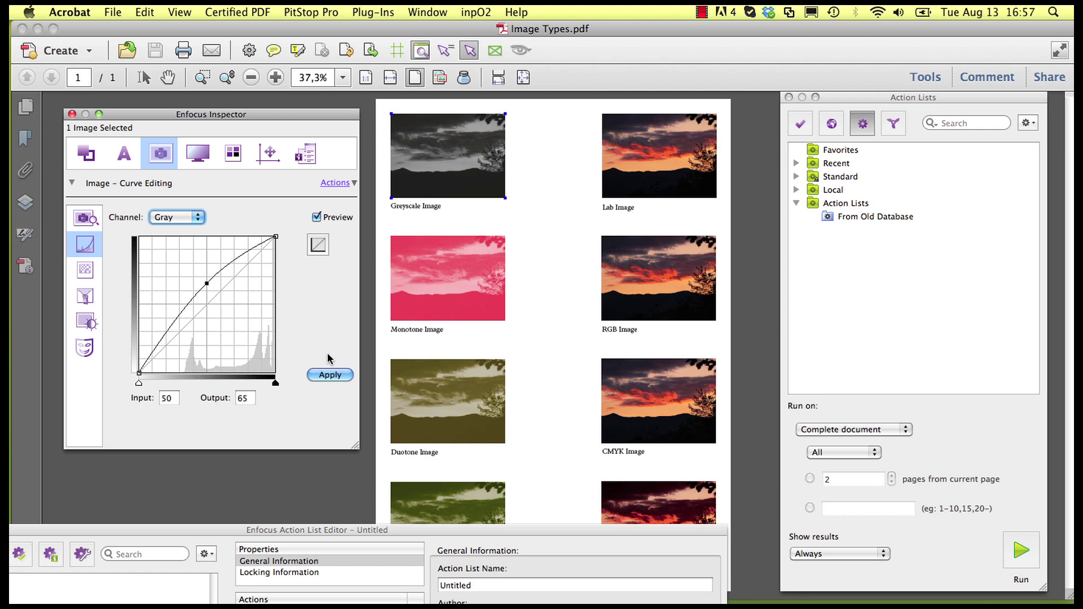
{"action": "left_click", "coordinate": [330, 375]}
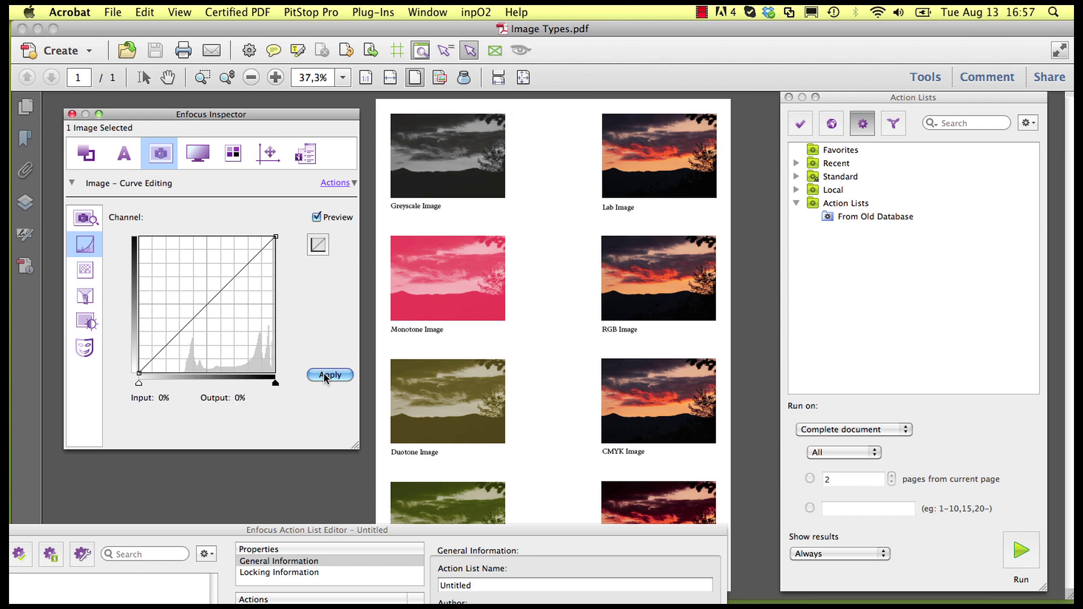
{"action": "left_click", "coordinate": [71, 114]}
Stop recording and name the action list 'Bump-up curve 15%'.
{"action": "left_click_drag", "start_coordinate": [198, 530], "coordinate": [387, 93]}
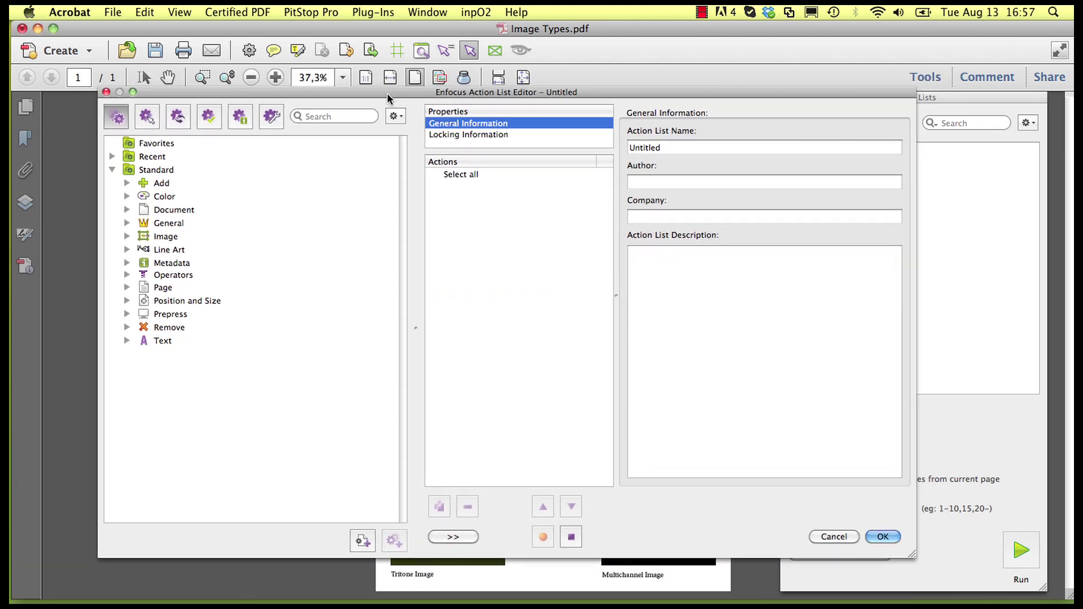
{"action": "left_click", "coordinate": [571, 537]}
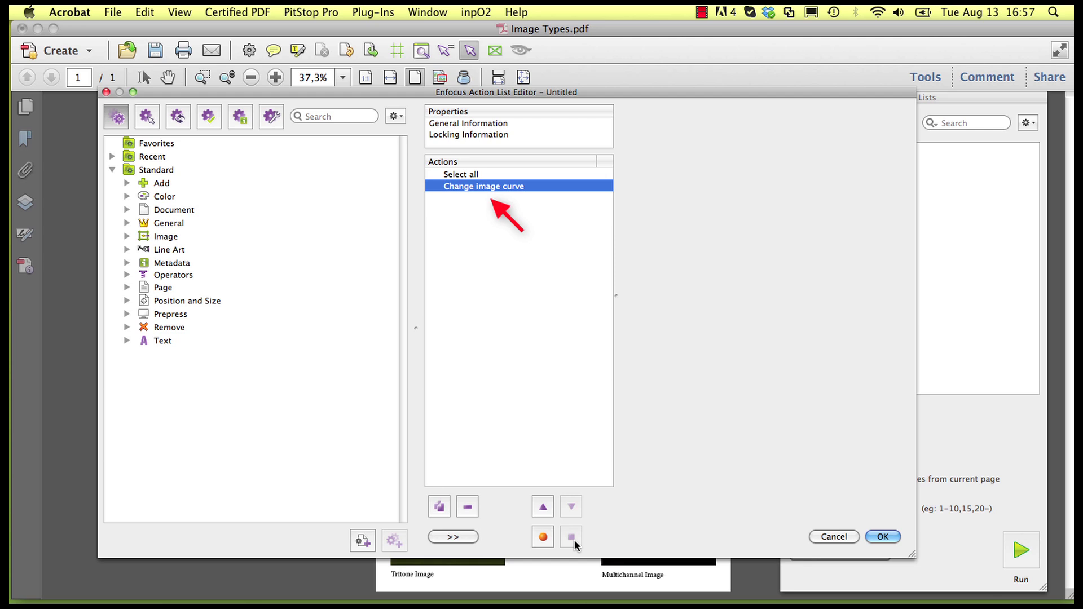
{"action": "left_click", "coordinate": [482, 123]}
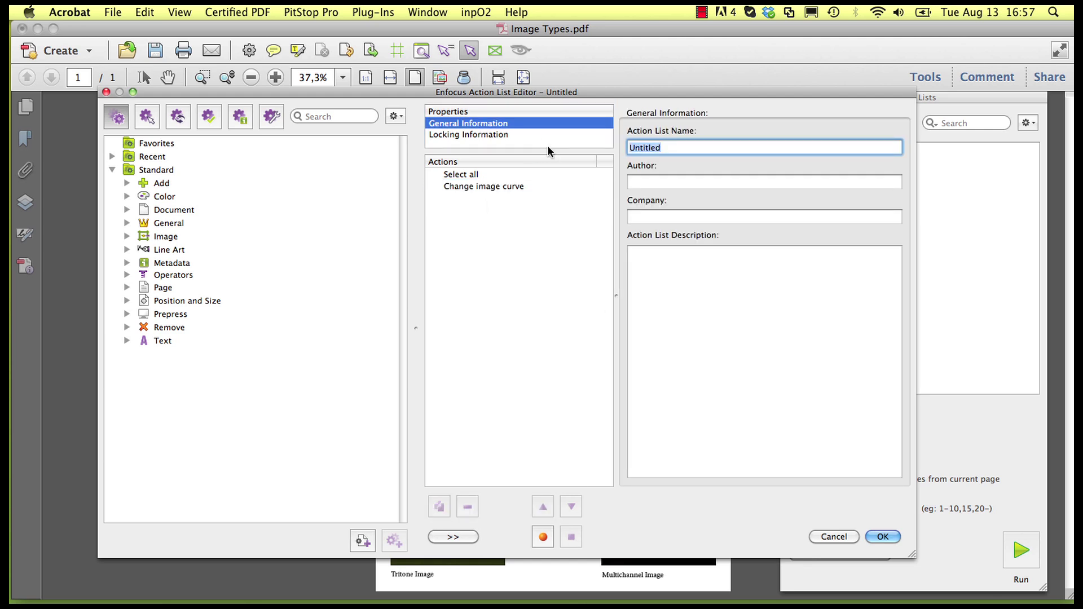
{"action": "type", "text": "Bump-up curve 15%"}
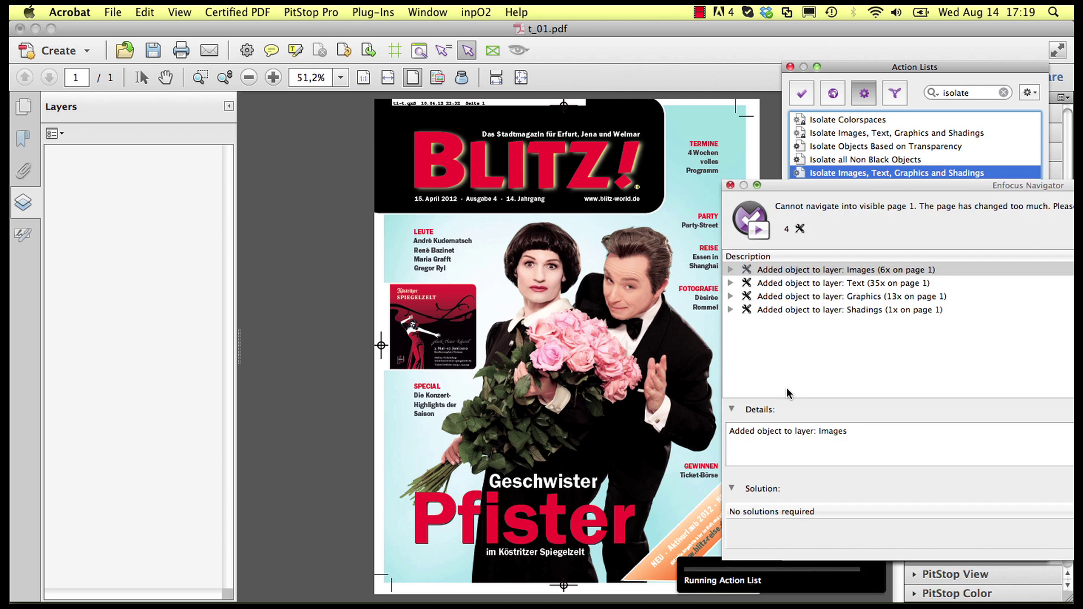
Check the Images, Text, Graphics and Shadings layers, then run Add Varnish Separations to PDF layers (OCG'S).
{"action": "left_click", "coordinate": [730, 185]}
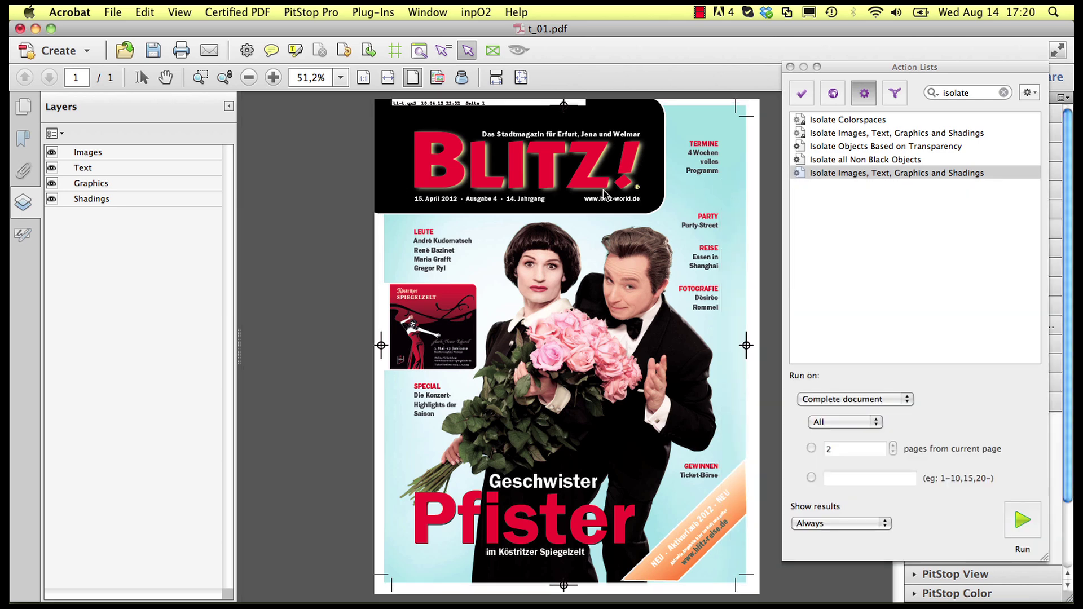
{"action": "left_click", "coordinate": [52, 152]}
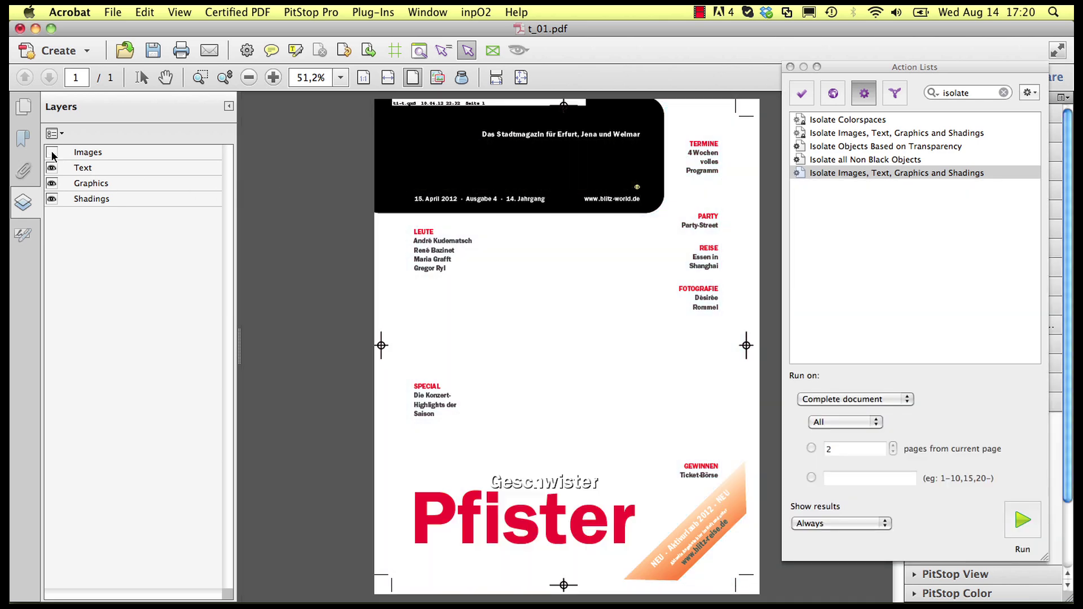
{"action": "left_click", "coordinate": [52, 153]}
{"action": "left_click", "coordinate": [51, 168]}
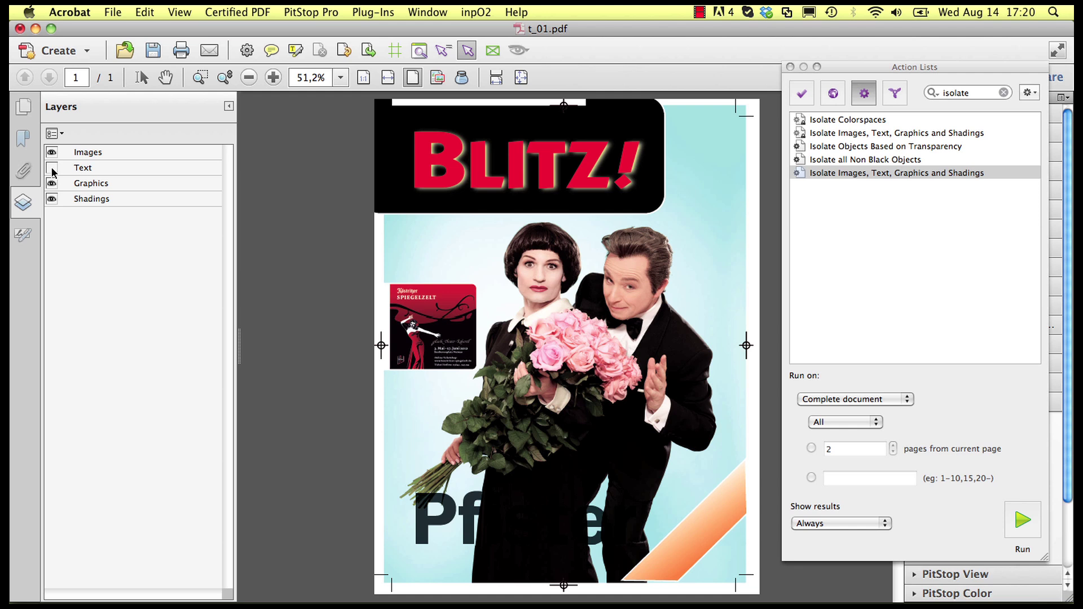
{"action": "left_click", "coordinate": [52, 169]}
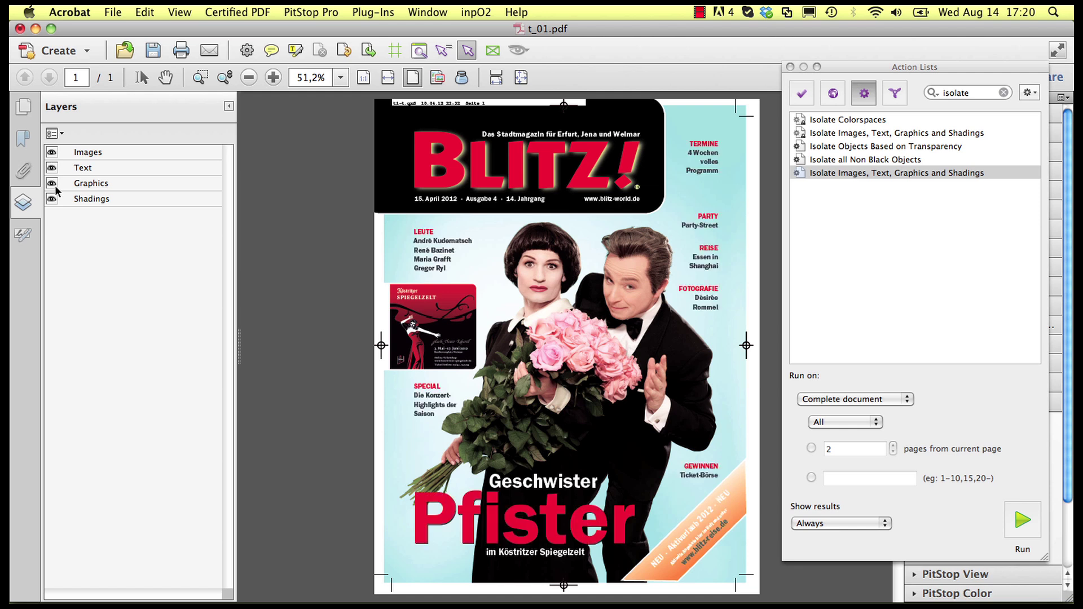
{"action": "left_click", "coordinate": [54, 185]}
{"action": "left_click", "coordinate": [51, 184]}
{"action": "left_click", "coordinate": [52, 200]}
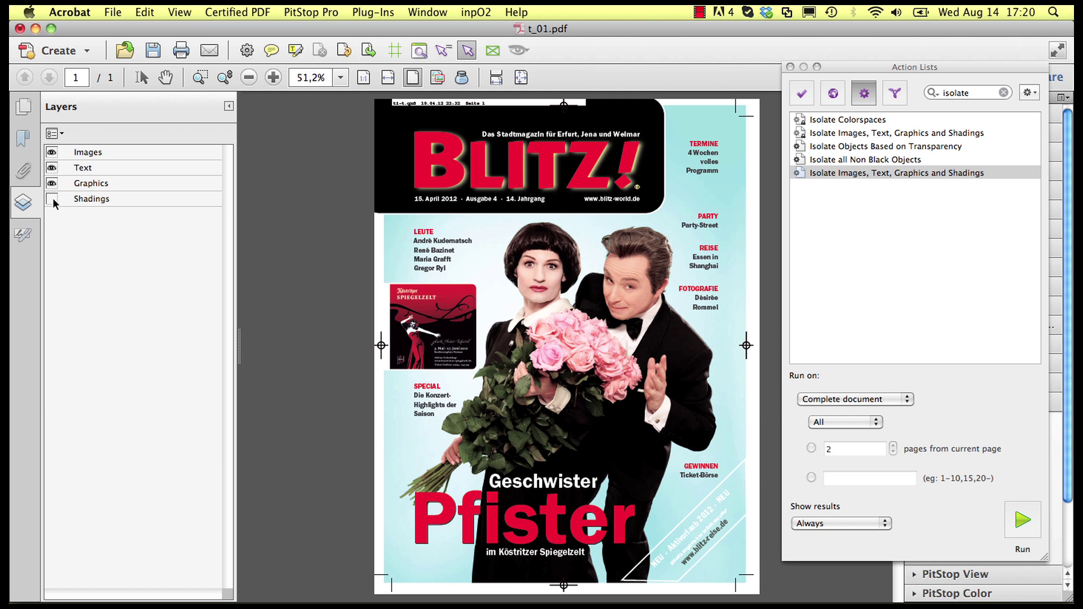
{"action": "left_click", "coordinate": [52, 199]}
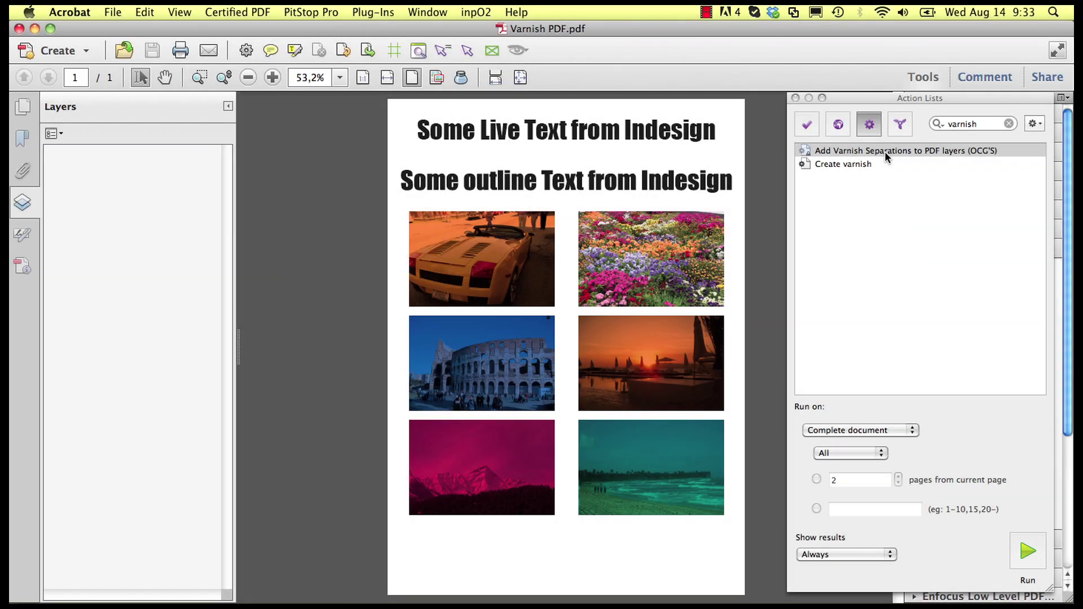
{"action": "left_click", "coordinate": [884, 151]}
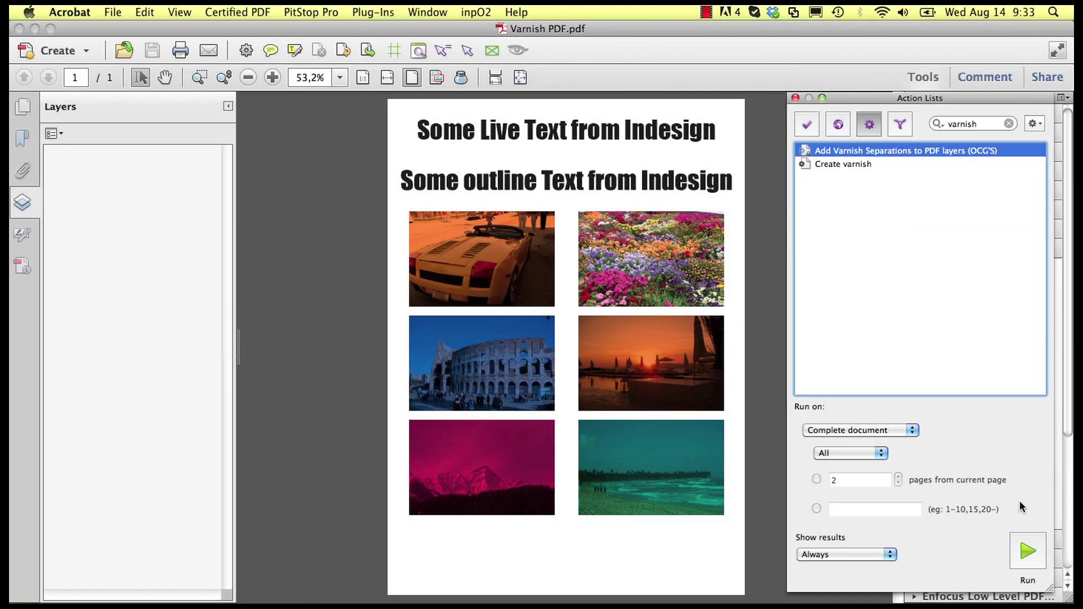
{"action": "left_click", "coordinate": [1025, 558]}
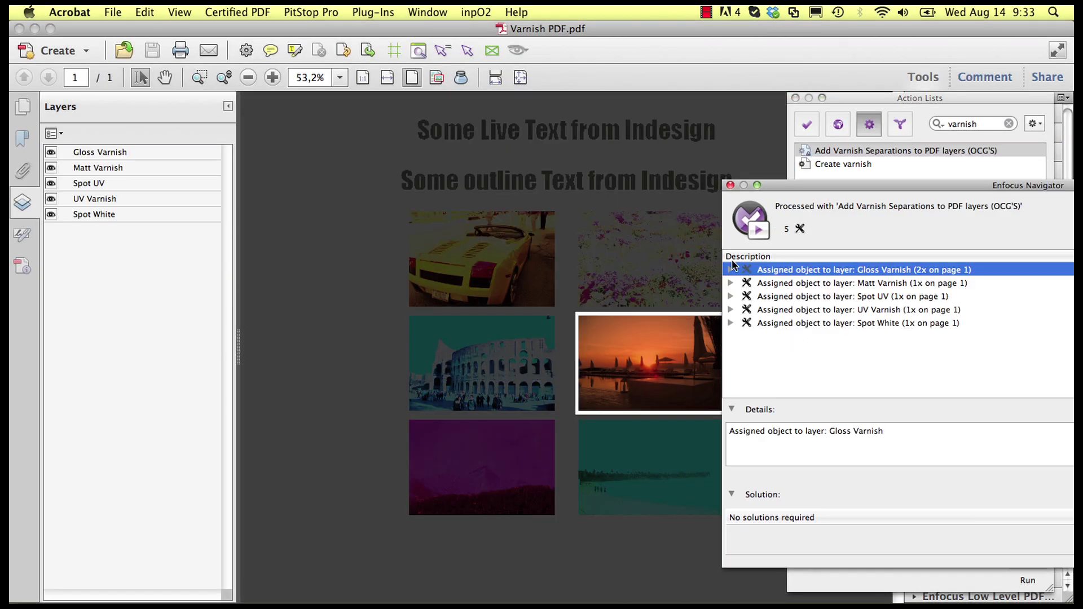
Run the Isolate Colorspaces action list on the whole document and dismiss its report.
{"action": "left_click", "coordinate": [729, 186]}
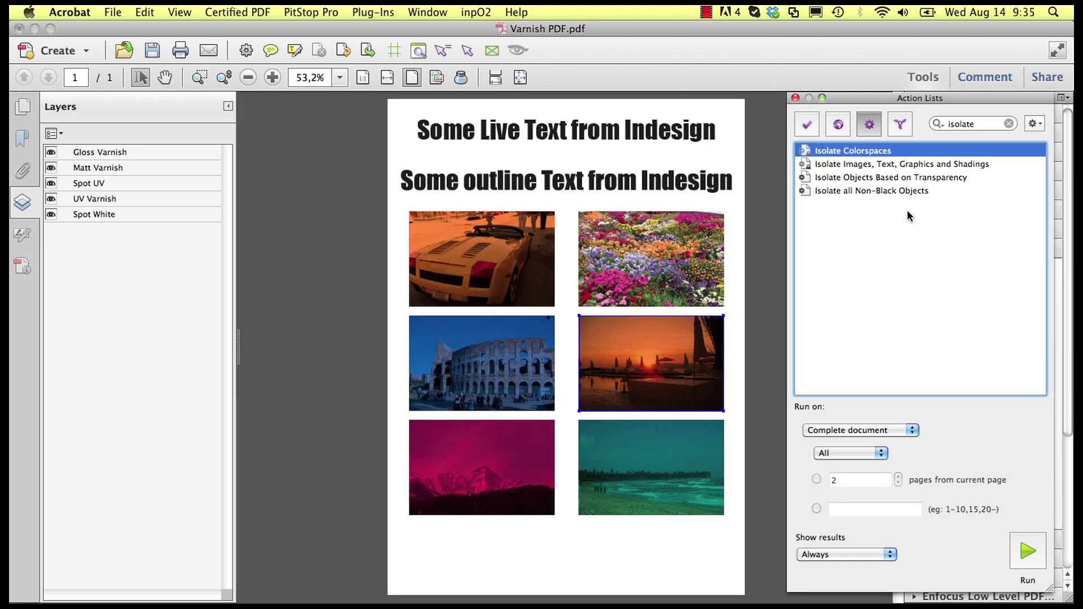
{"action": "left_click", "coordinate": [1026, 541]}
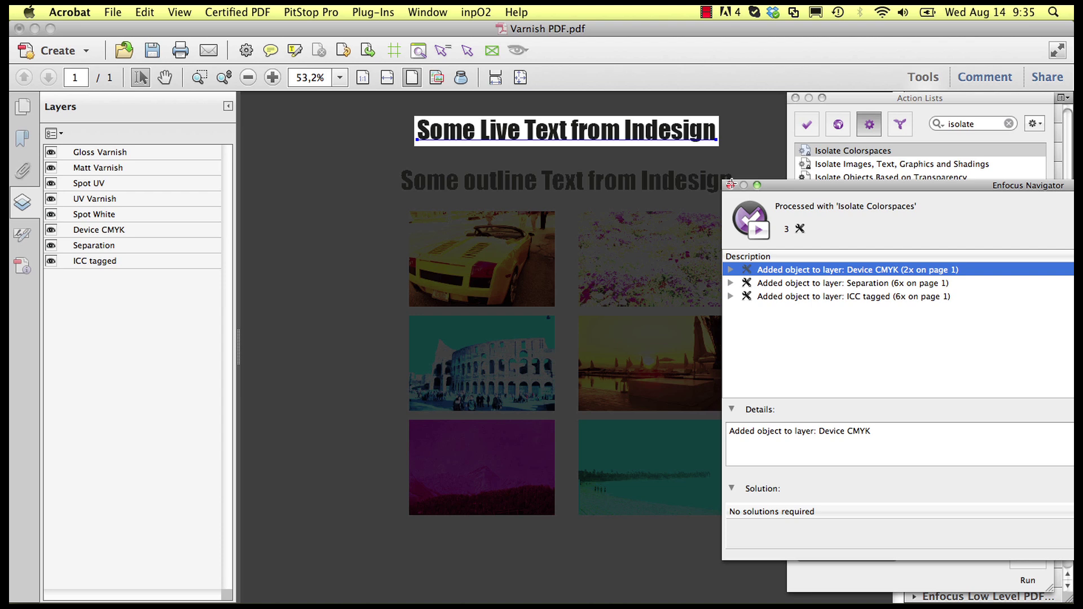
{"action": "left_click", "coordinate": [729, 186]}
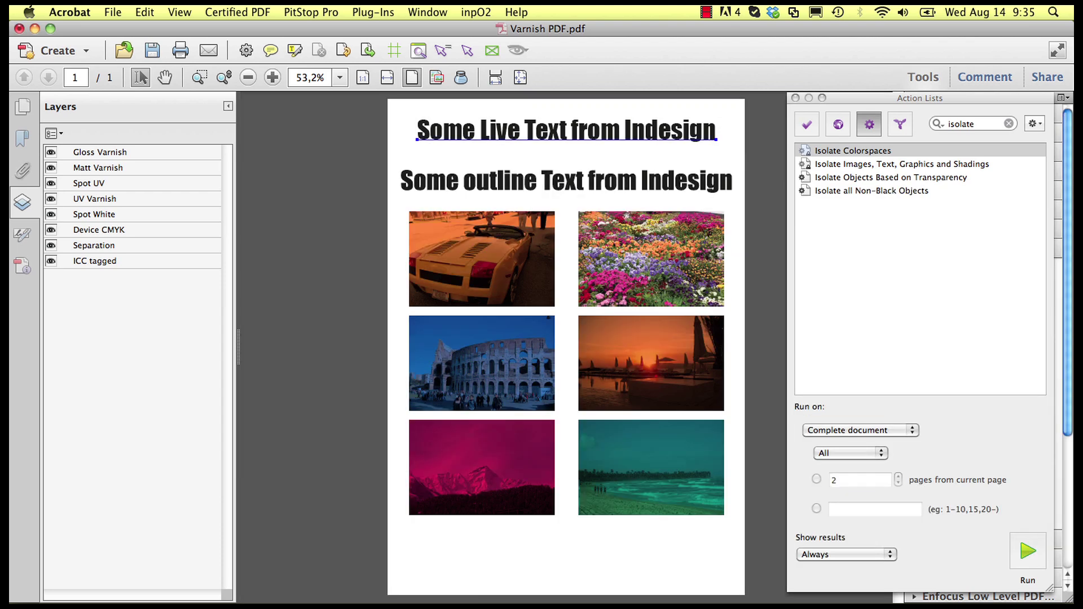
Toggle the Device CMYK, Separation and ICC tagged layers off and back on to check each.
{"action": "left_click", "coordinate": [51, 230]}
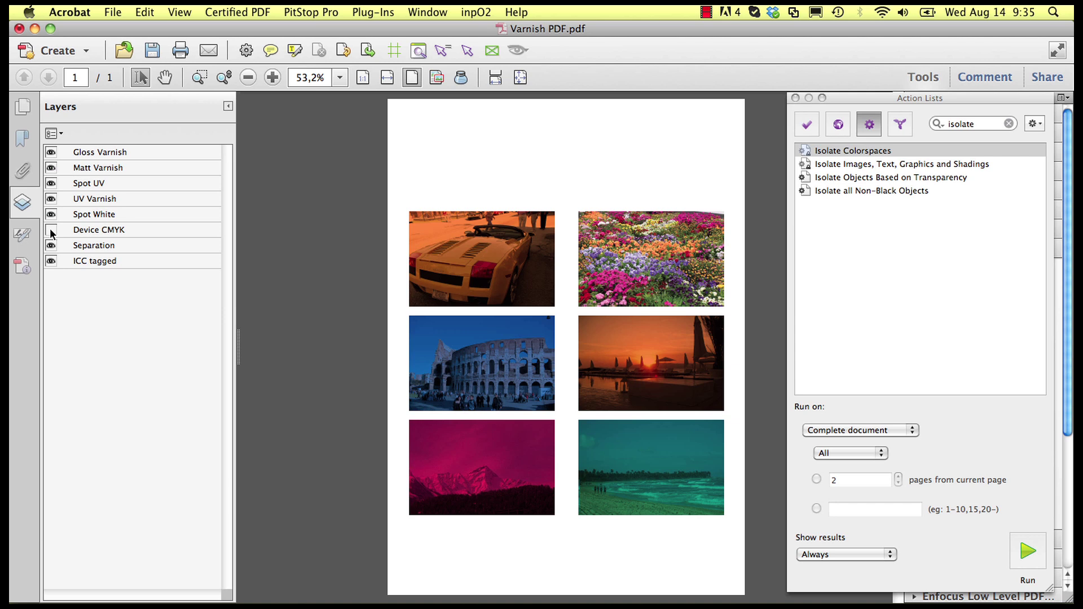
{"action": "left_click", "coordinate": [51, 230]}
{"action": "left_click", "coordinate": [51, 246]}
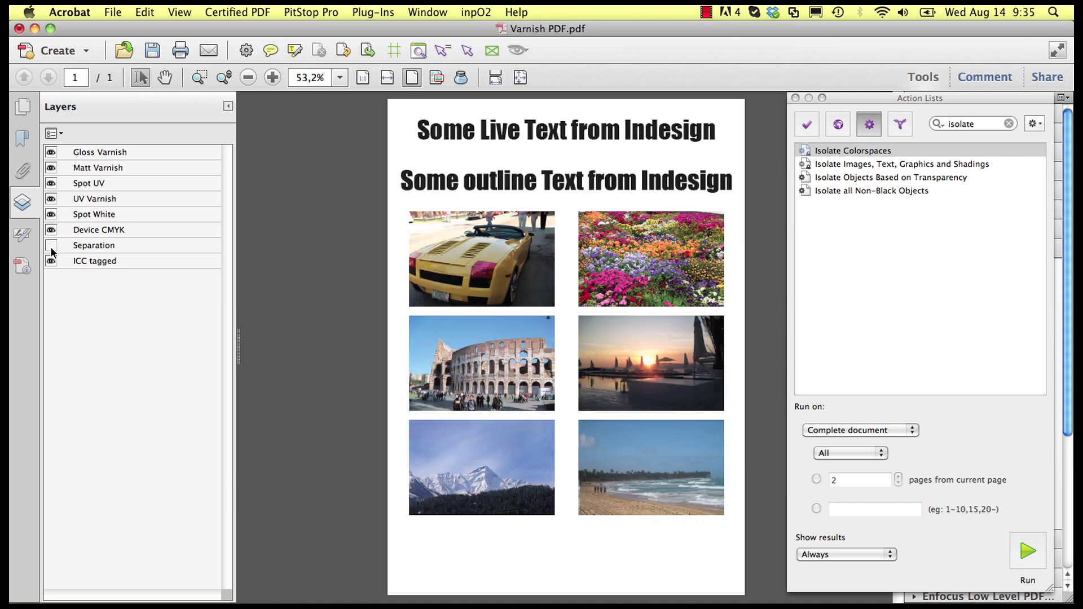
{"action": "left_click", "coordinate": [51, 245]}
{"action": "left_click", "coordinate": [51, 261]}
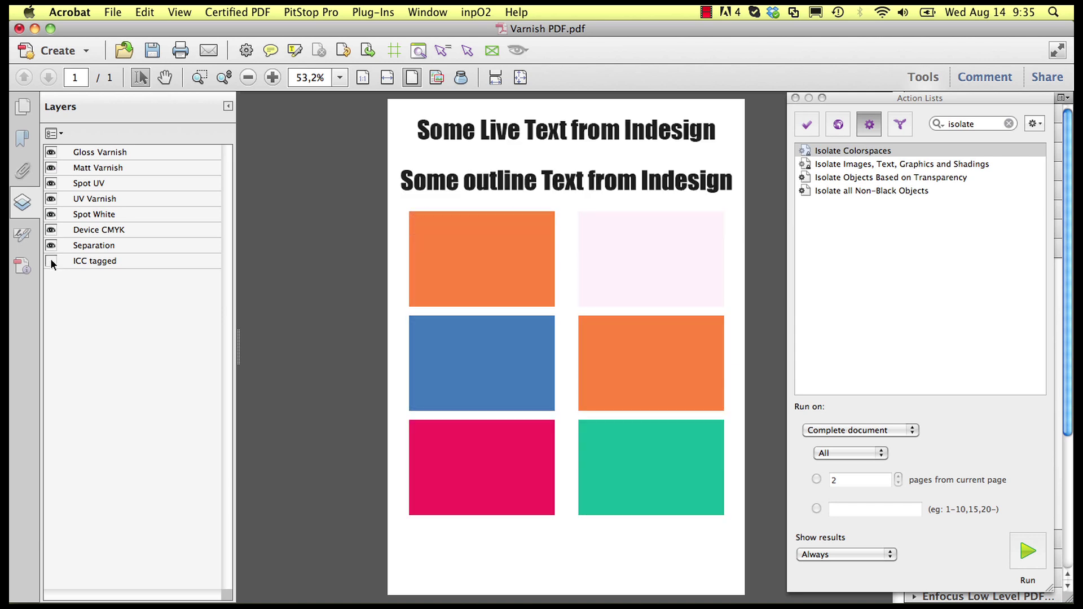
{"action": "left_click", "coordinate": [51, 261]}
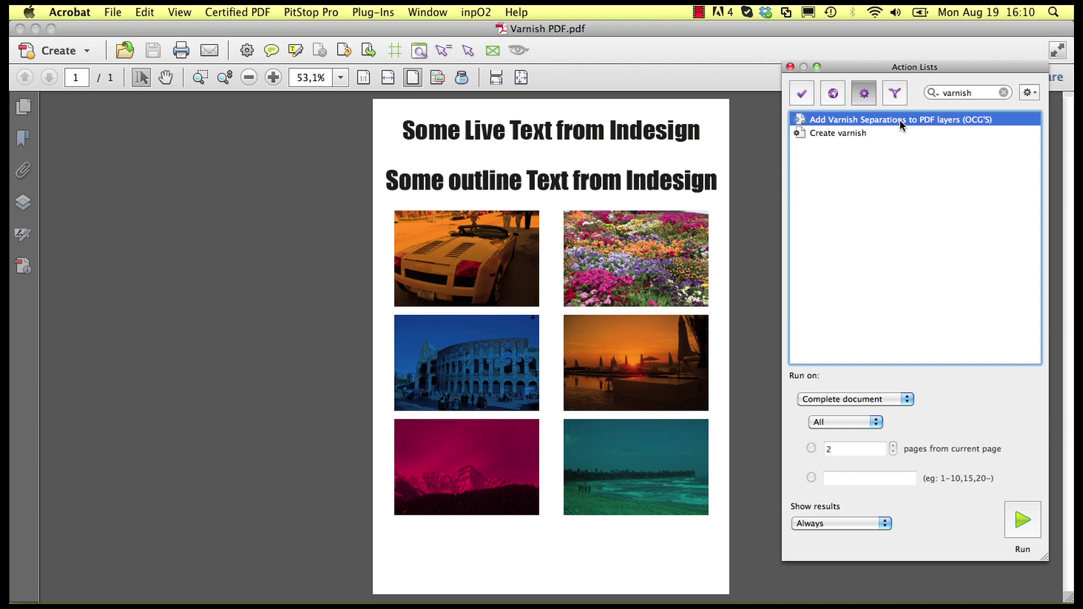
Inspect the Gloss Varnish and Matt Varnish steps of the Add Varnish Separations action list.
{"action": "double_click", "coordinate": [899, 120]}
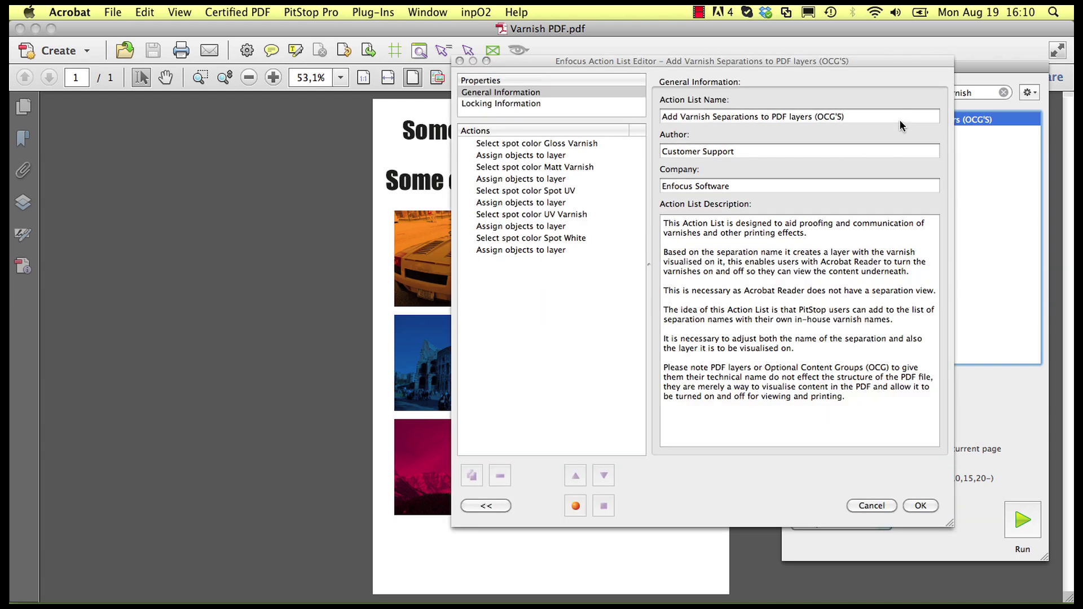
{"action": "left_click", "coordinate": [593, 144]}
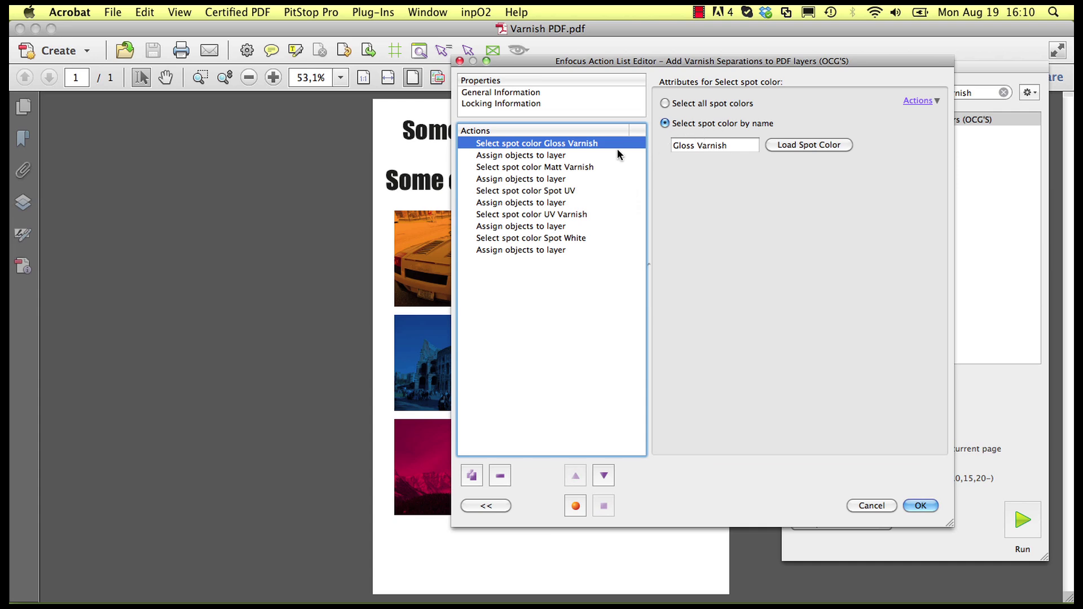
{"action": "left_click", "coordinate": [580, 167]}
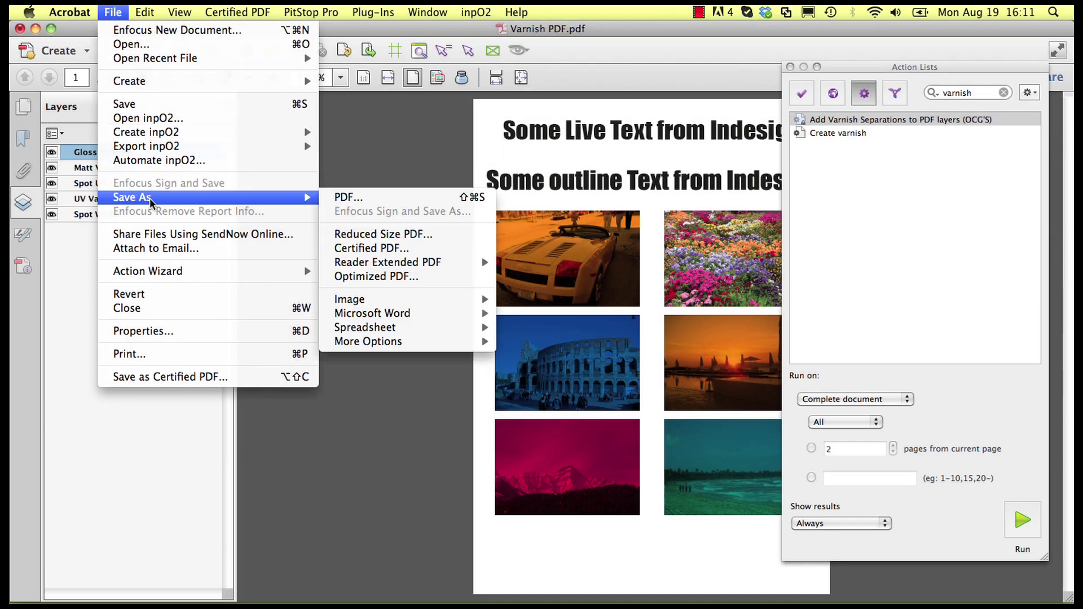
Save the document as a new PDF named 'Varnish PDF Reader'.
{"action": "left_click", "coordinate": [344, 197]}
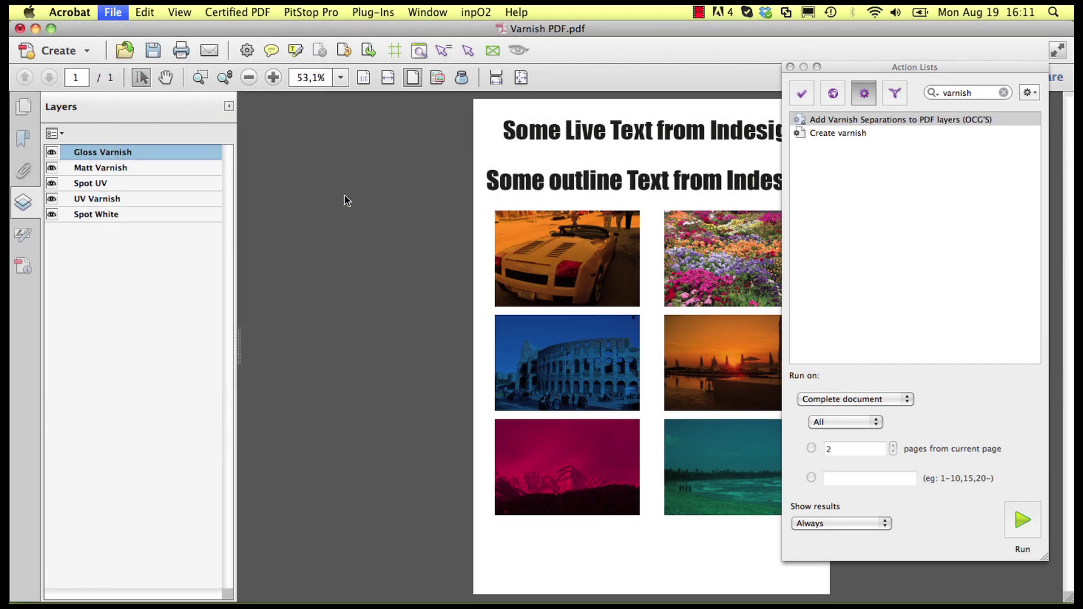
{"action": "key", "text": "Right"}
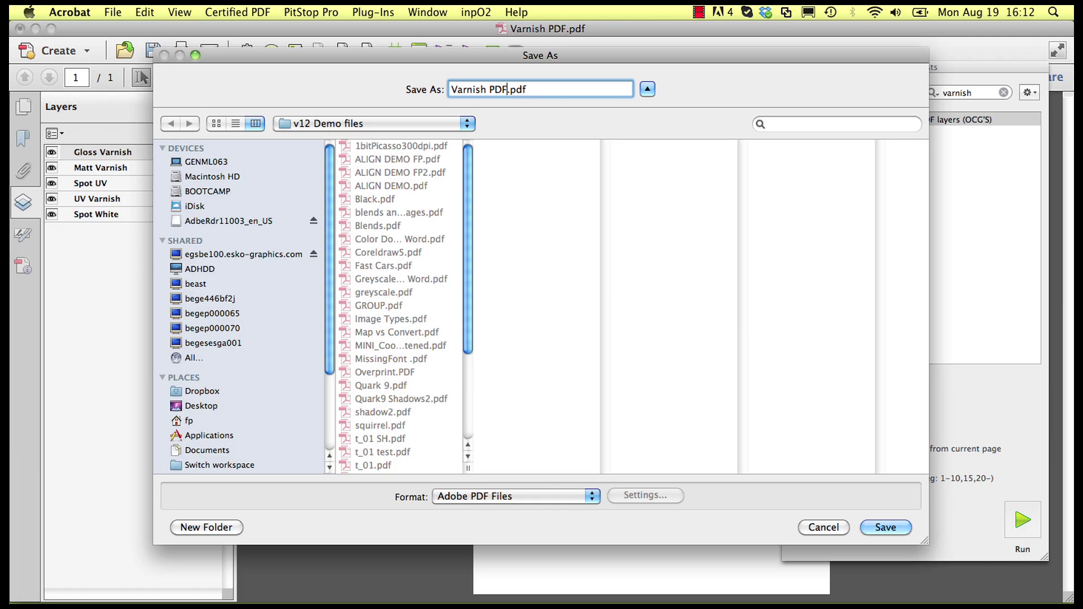
{"action": "type", "text": "Reader"}
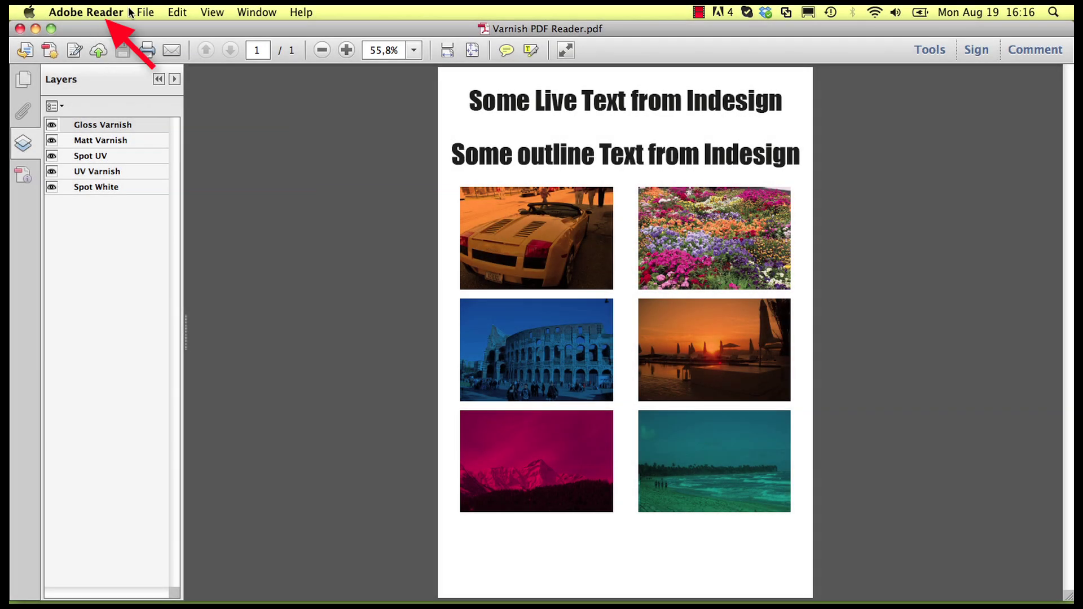
Hide the Gloss Varnish, Matt Varnish, Spot UV, UV Varnish and Spot White layers.
{"action": "left_click", "coordinate": [51, 125]}
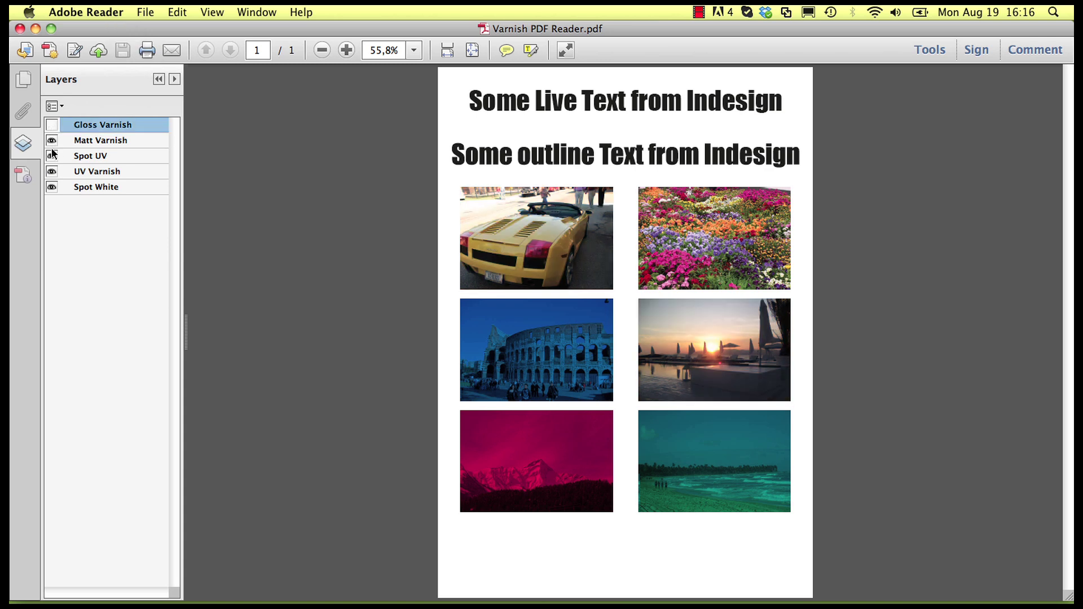
{"action": "left_click", "coordinate": [51, 141]}
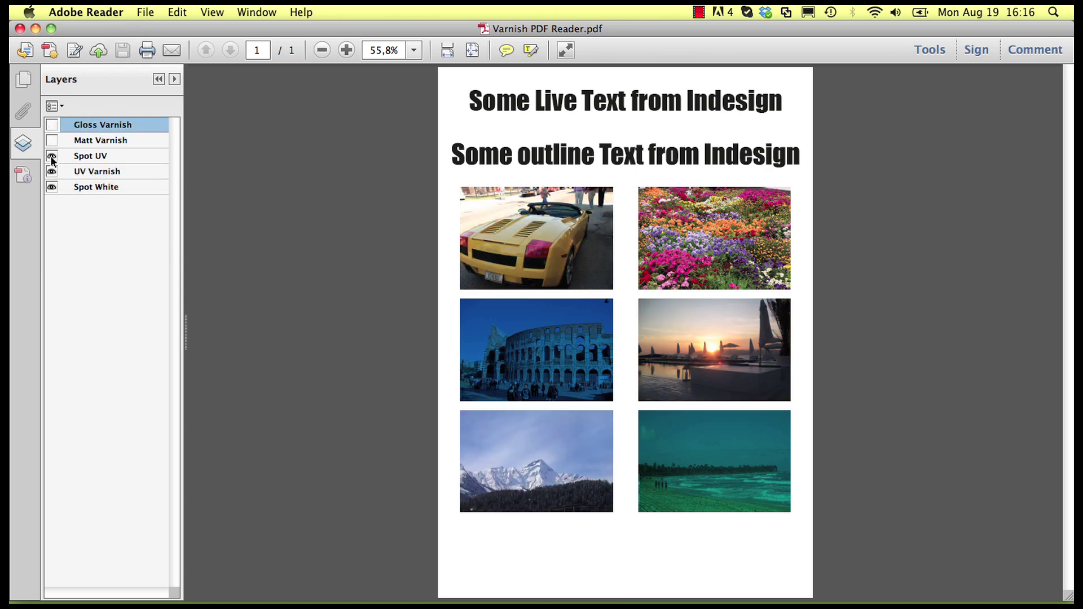
{"action": "left_click", "coordinate": [51, 157]}
{"action": "left_click", "coordinate": [51, 172]}
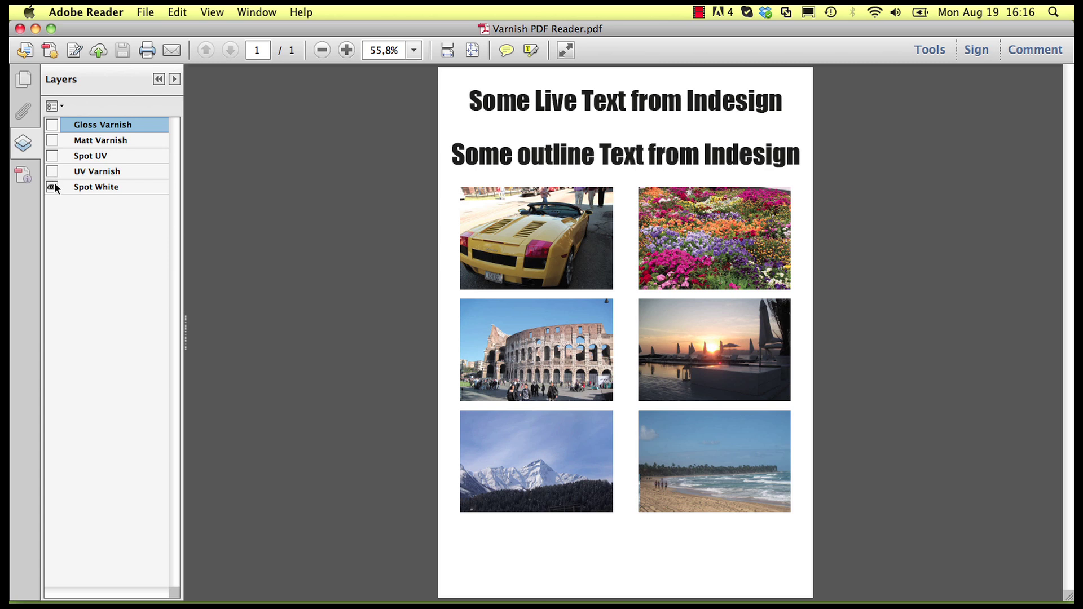
{"action": "left_click", "coordinate": [51, 188]}
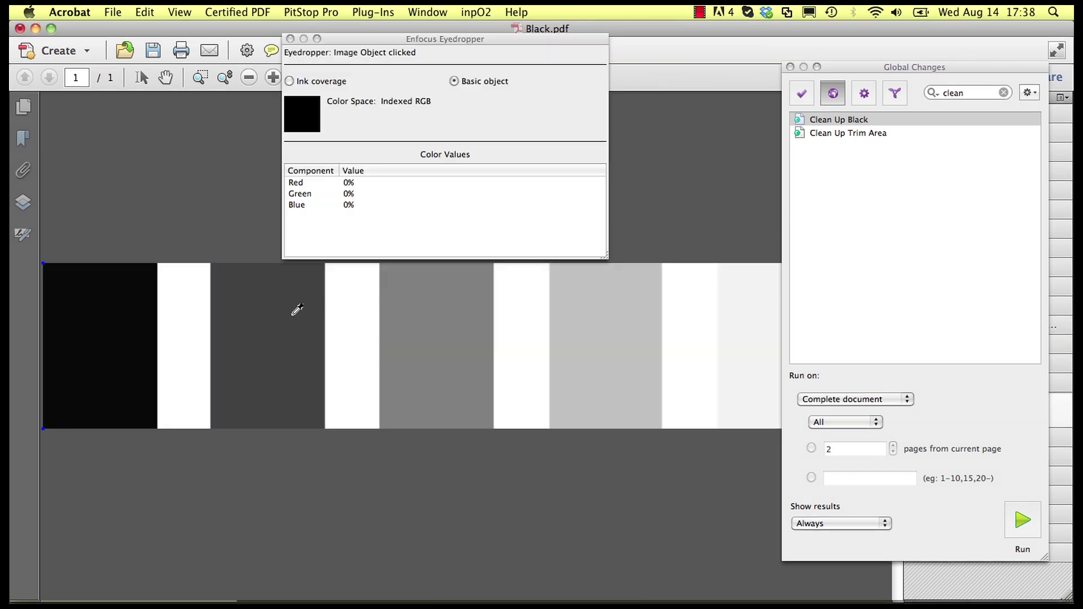
Sample the gray bars' original colour values with the Eyedropper.
{"action": "left_click", "coordinate": [293, 307]}
{"action": "left_click", "coordinate": [457, 303]}
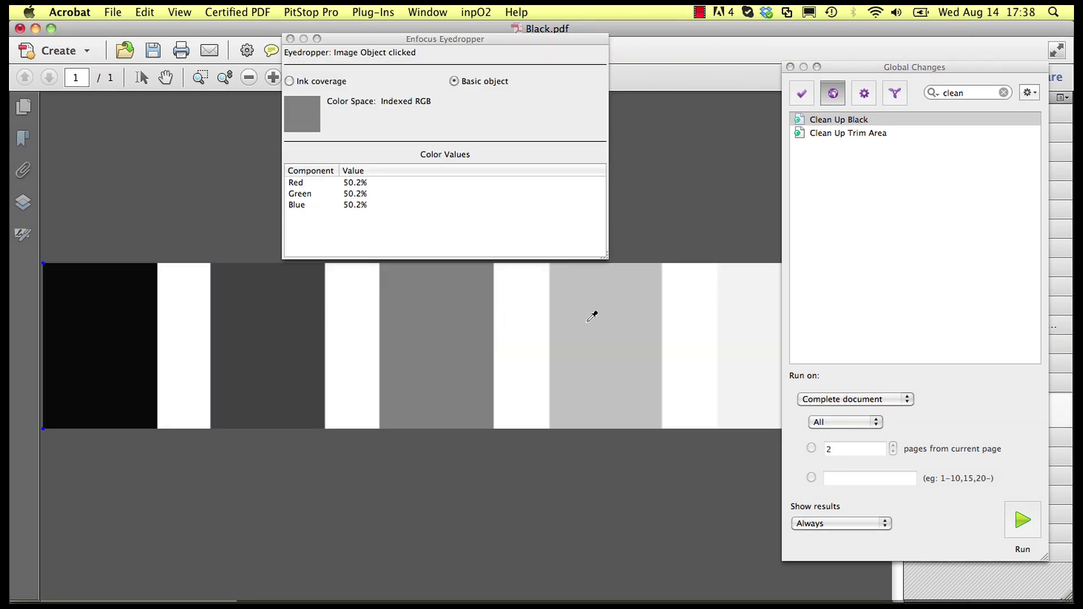
{"action": "left_click", "coordinate": [593, 311]}
{"action": "left_click", "coordinate": [760, 313]}
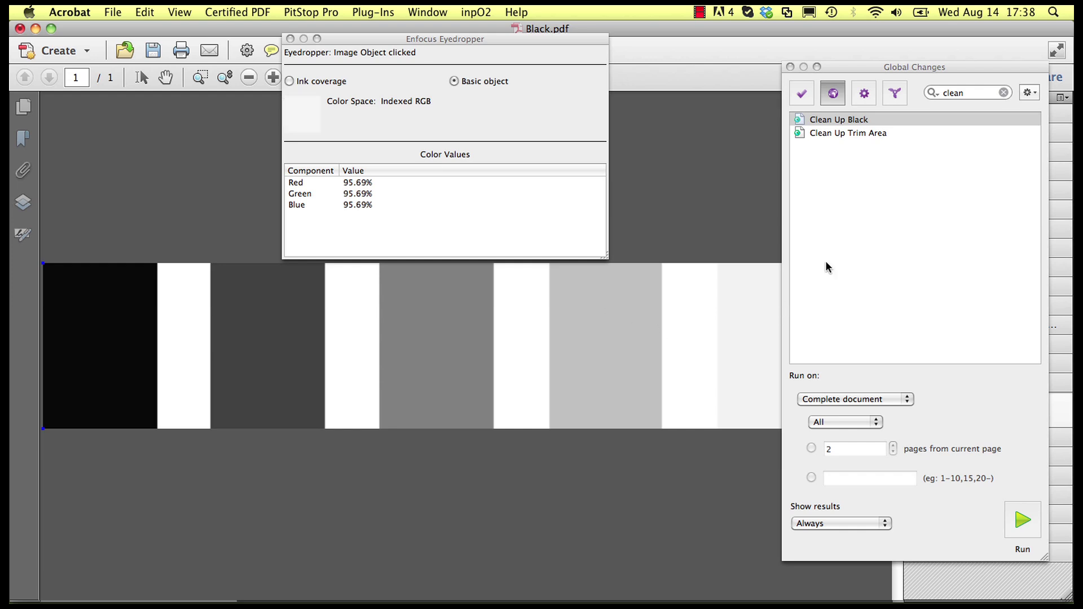
Run the Clean Up Black global change on the whole document and dismiss the report.
{"action": "left_click", "coordinate": [867, 118]}
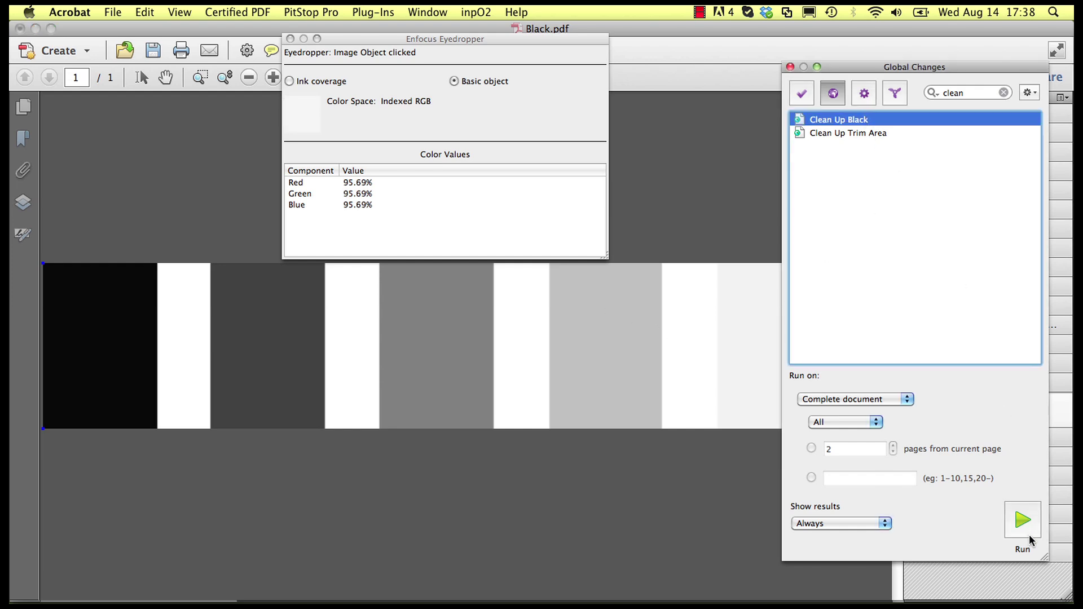
{"action": "left_click", "coordinate": [1022, 520]}
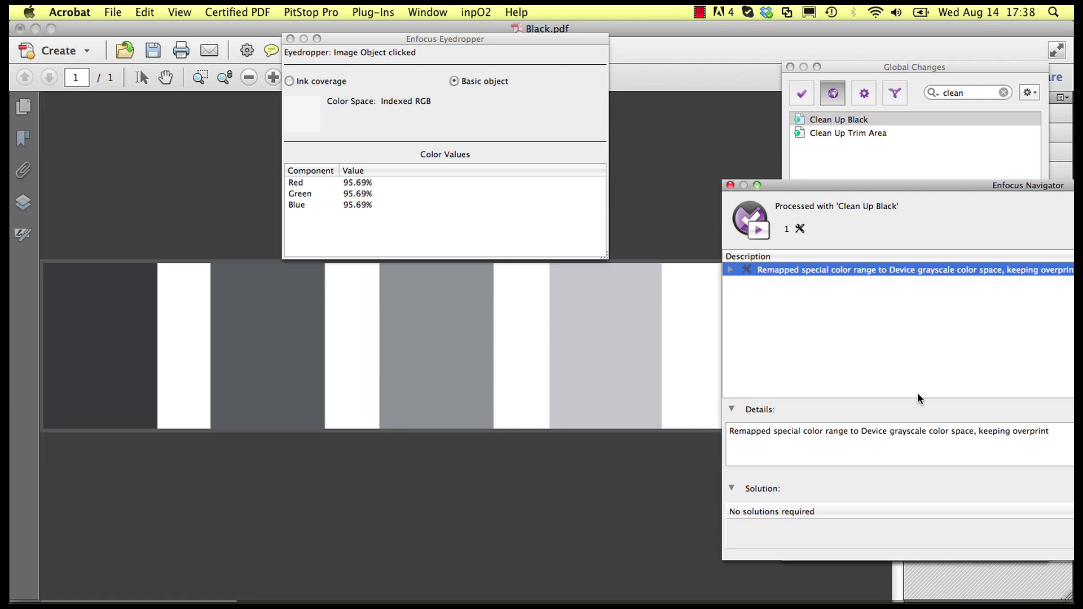
{"action": "left_click", "coordinate": [730, 185]}
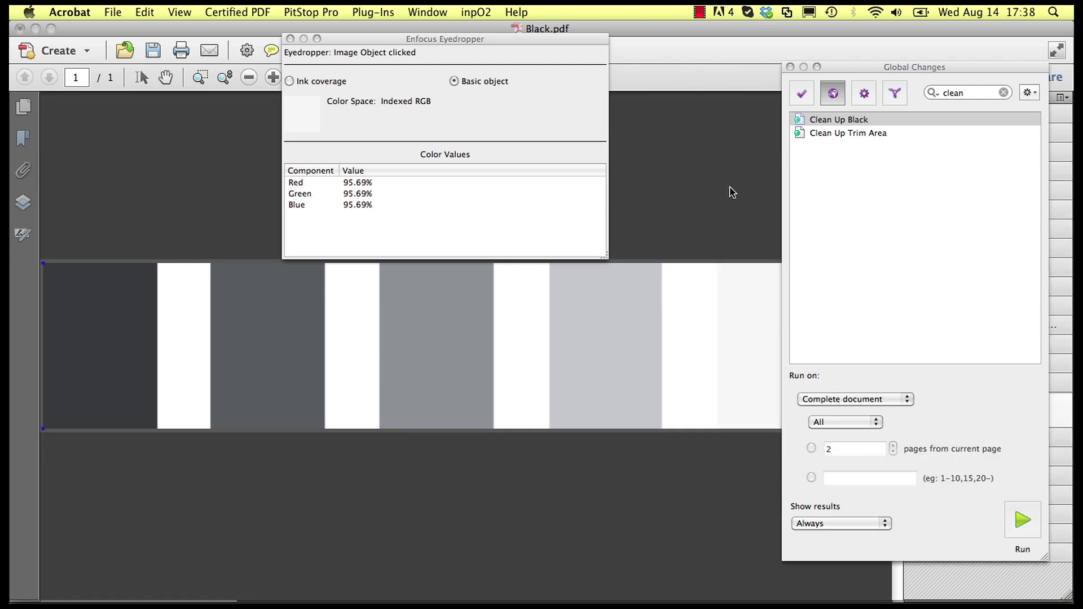
Re-sample all five bars, confirming Indexed Gray values with the last at 95.69%.
{"action": "left_click", "coordinate": [106, 322]}
{"action": "left_click", "coordinate": [108, 321]}
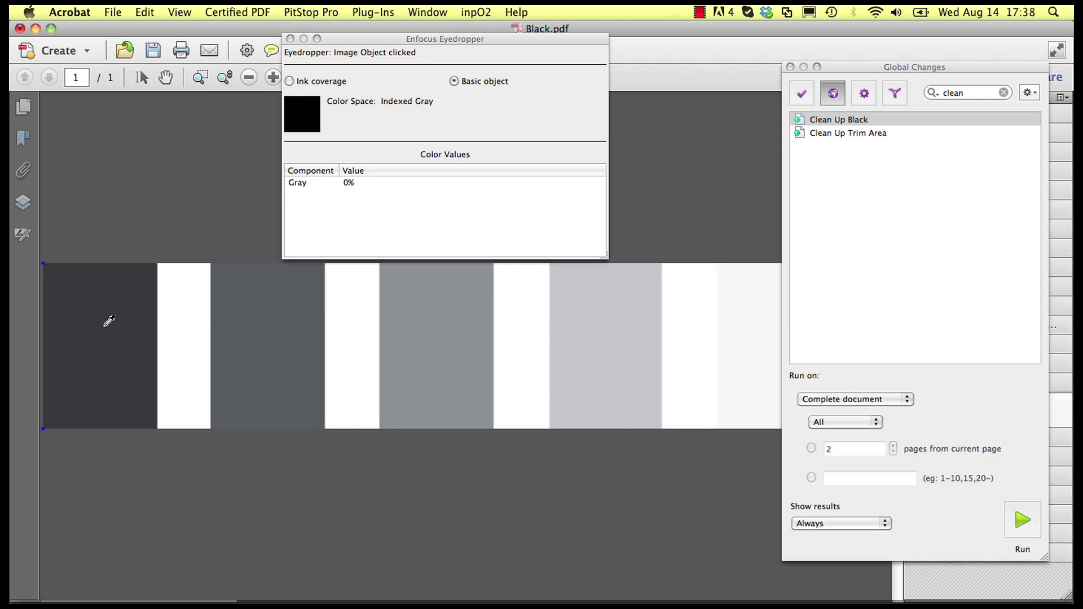
{"action": "left_click", "coordinate": [241, 328]}
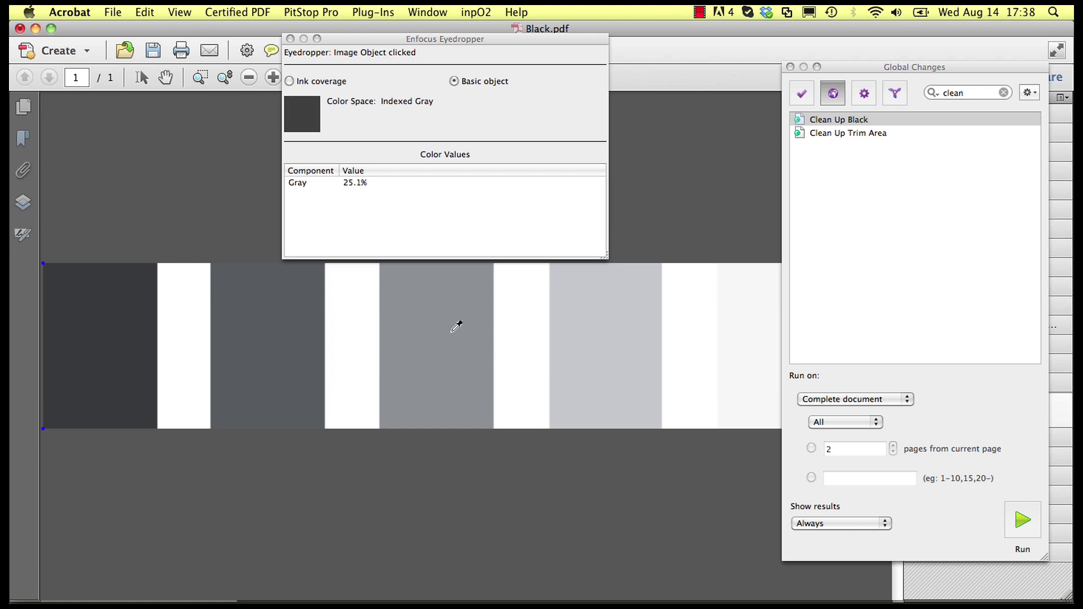
{"action": "left_click", "coordinate": [456, 328]}
{"action": "left_click", "coordinate": [647, 327]}
{"action": "left_click", "coordinate": [764, 334]}
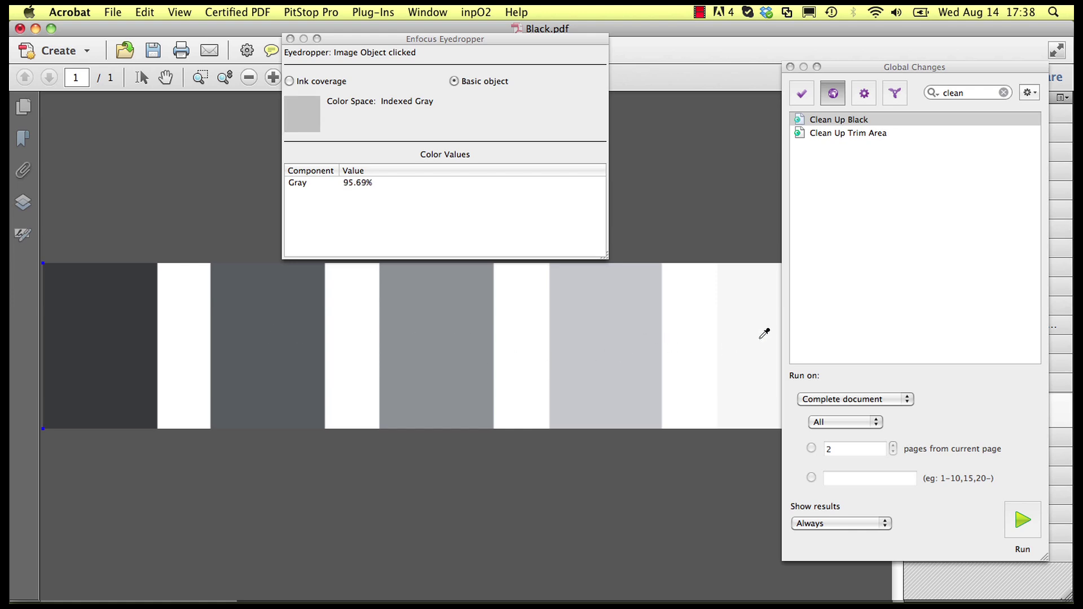